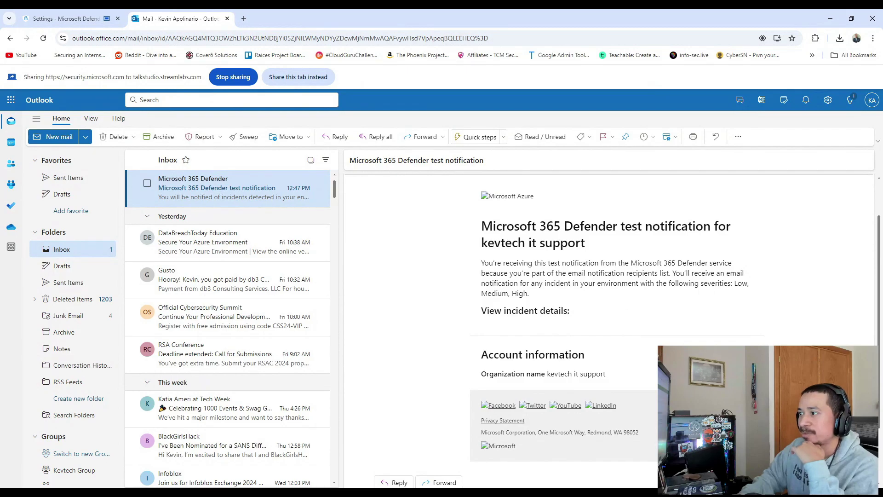
# Step: Switch to the Microsoft Defender portal and open the device onboarding page in the Endpoints settings
pyautogui.scroll(-2, 541, 296)
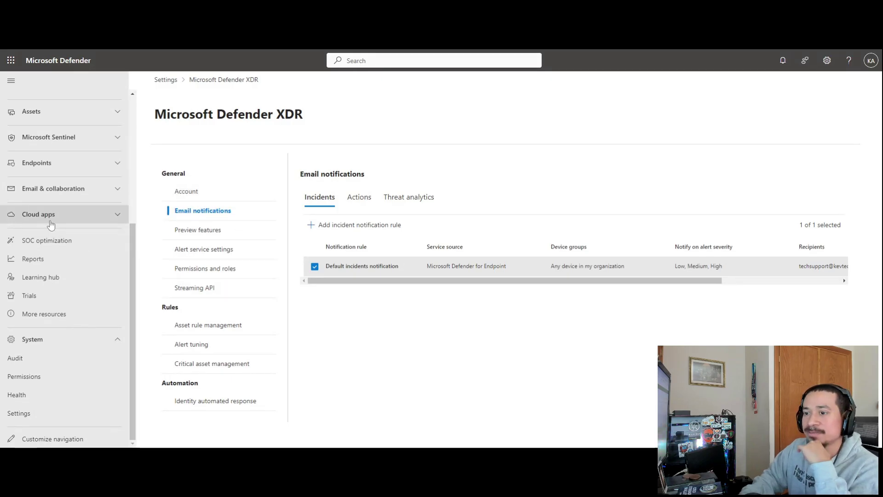
pyautogui.click(22, 414)
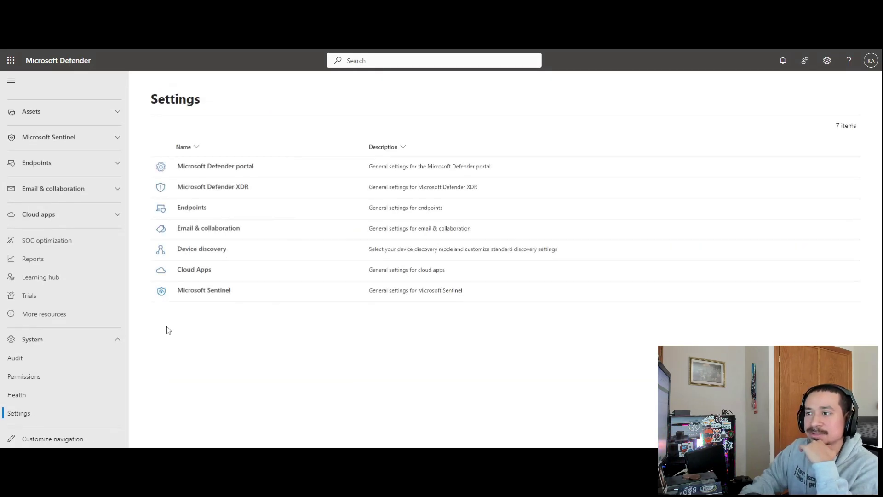
pyautogui.click(187, 214)
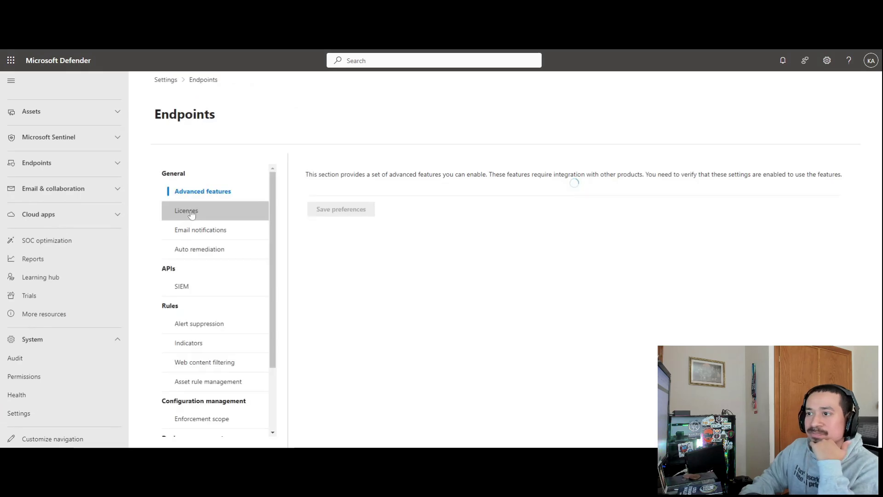
pyautogui.scroll(-2, 239, 226)
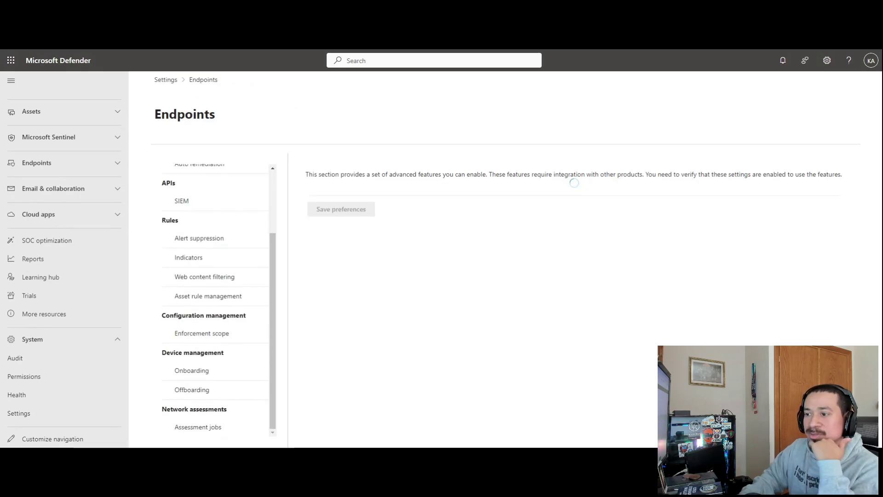
pyautogui.click(191, 370)
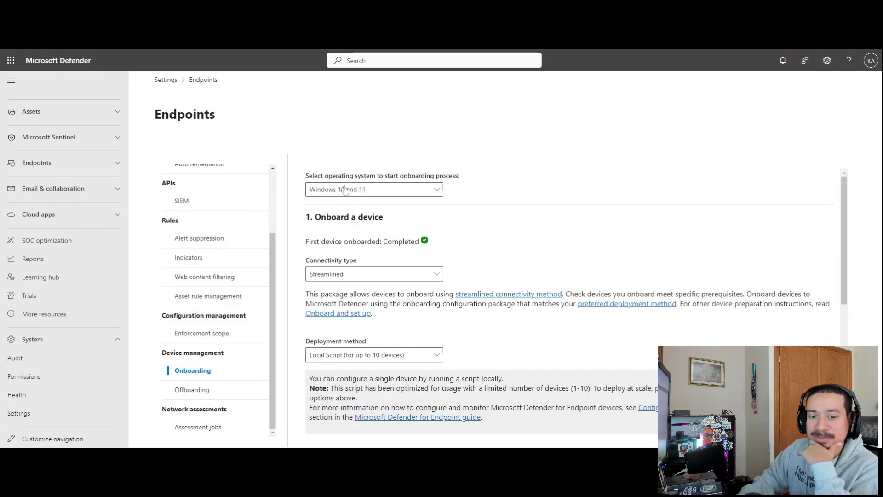
# Step: Examine the onboarding page's operating system choices, deployment methods, onboarding package and detection test instructions
pyautogui.click(392, 193)
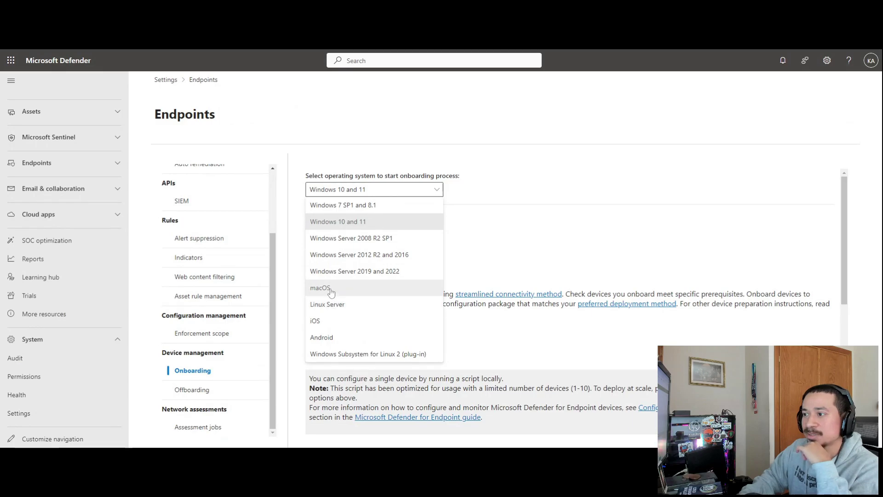
pyautogui.click(526, 244)
pyautogui.scroll(-2, 526, 244)
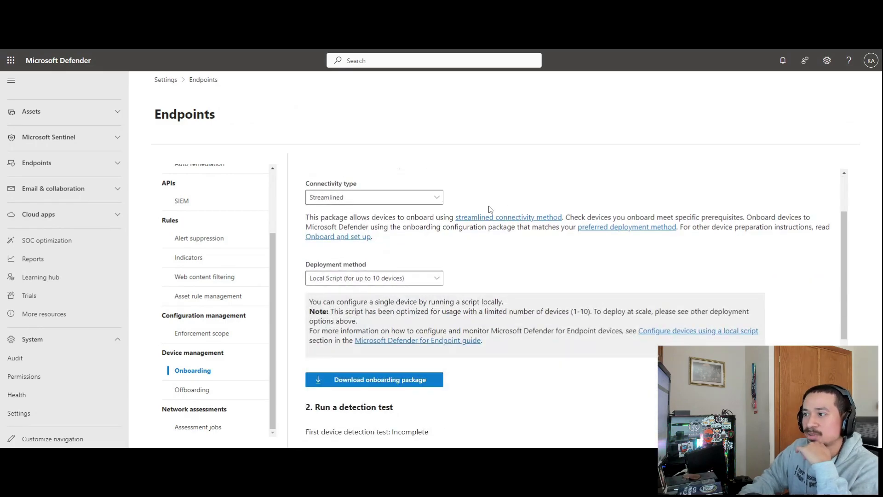
pyautogui.click(335, 263)
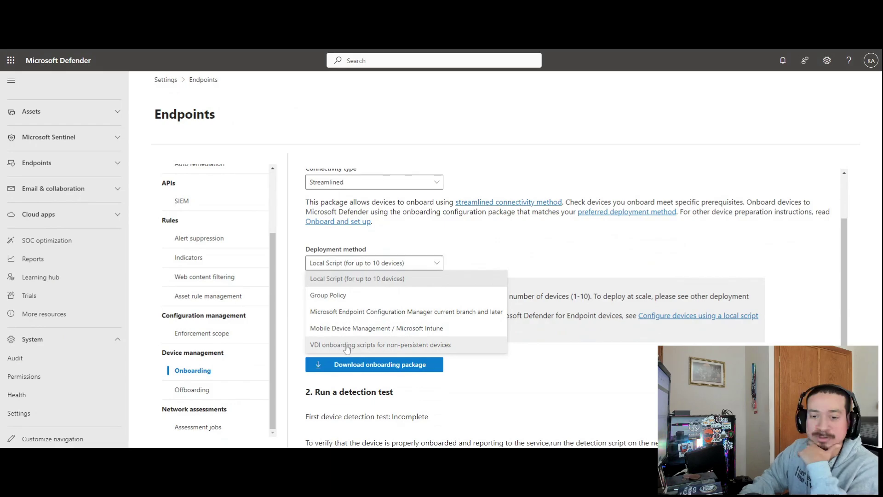
pyautogui.click(608, 280)
pyautogui.scroll(-3, 552, 263)
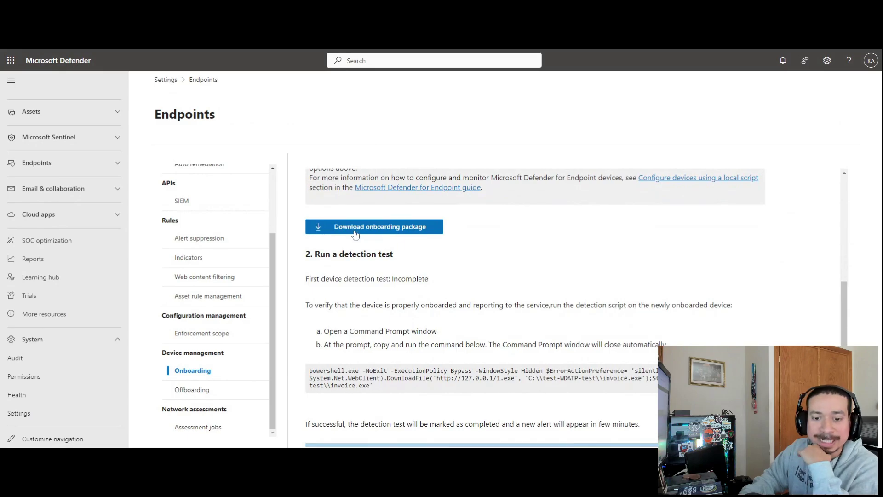
pyautogui.scroll(-2, 382, 276)
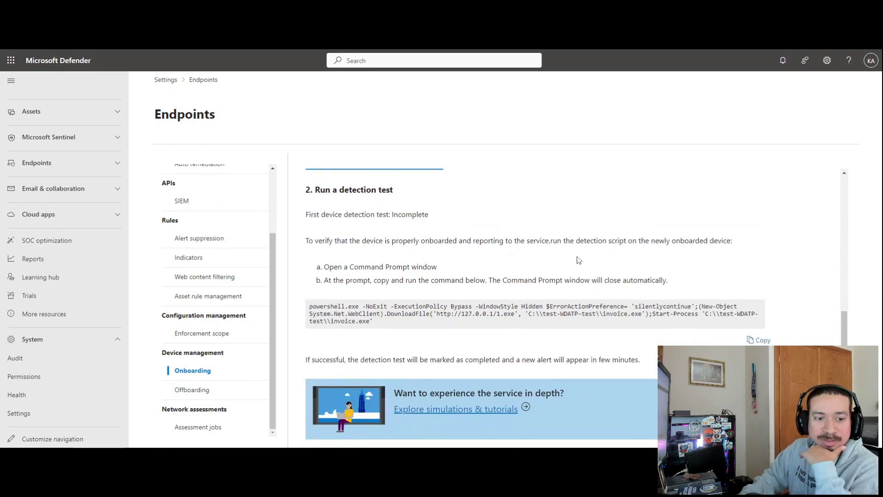
pyautogui.scroll(4, 529, 275)
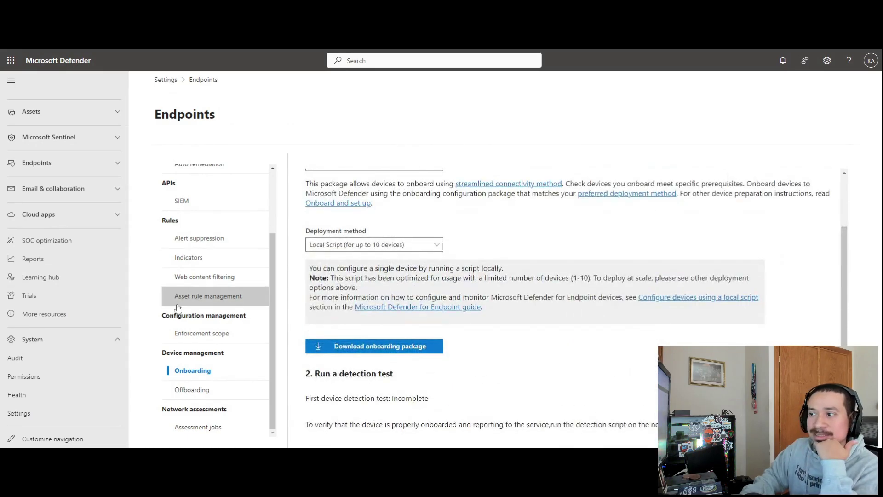
# Step: Turn on Web content filtering in the Endpoints advanced features and save the preferences
pyautogui.scroll(2, 193, 299)
pyautogui.scroll(-2, 182, 299)
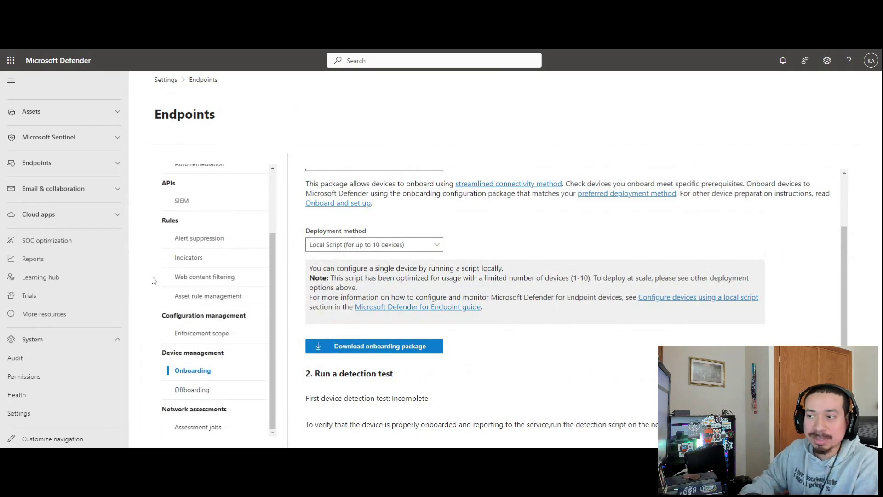
pyautogui.scroll(2, 176, 283)
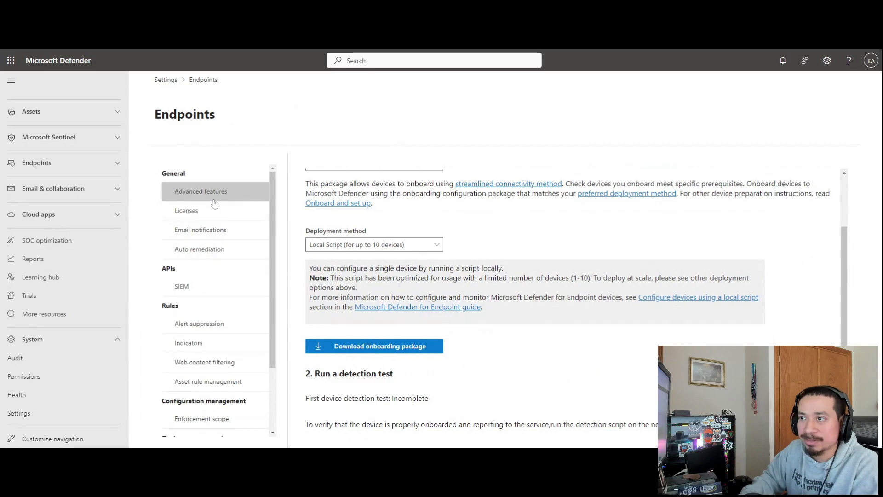
pyautogui.click(202, 192)
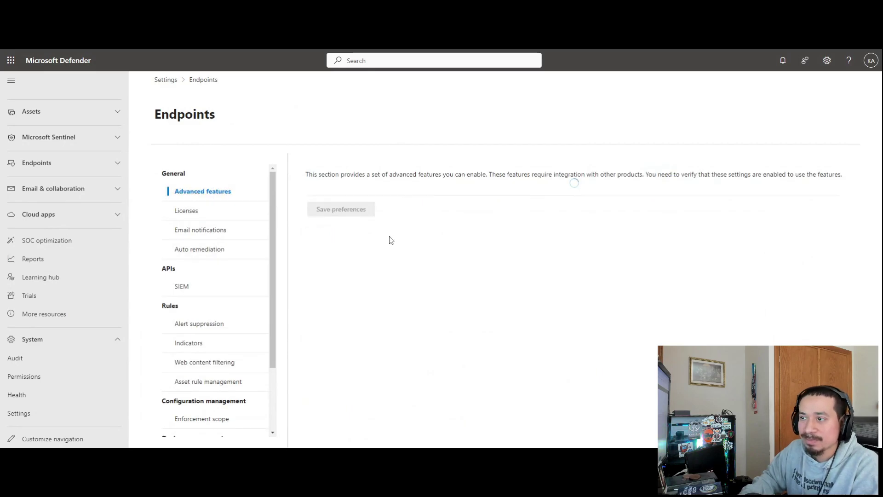
pyautogui.scroll(-1, 388, 239)
pyautogui.scroll(-8, 568, 290)
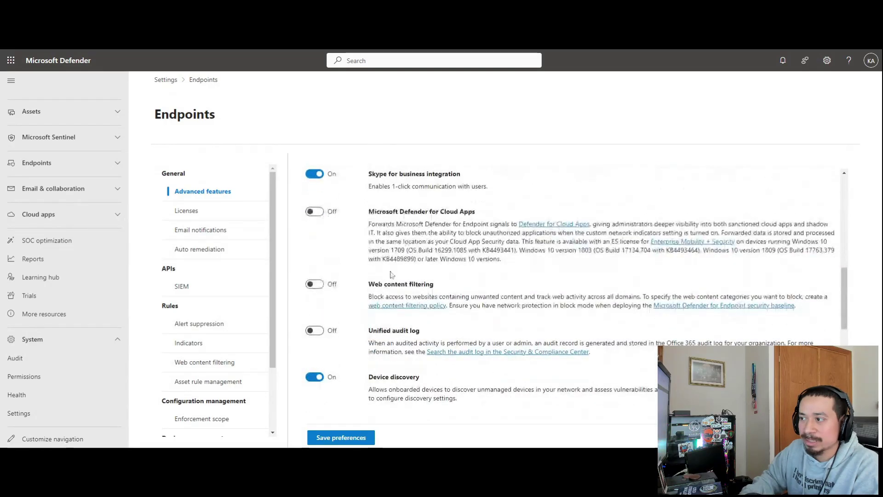
pyautogui.moveTo(368, 284); pyautogui.dragTo(429, 284)
pyautogui.click(309, 285)
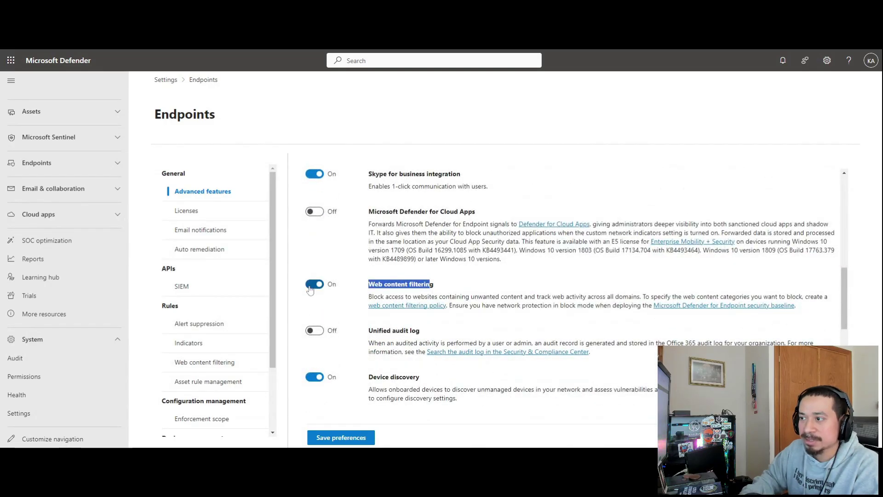
pyautogui.click(323, 436)
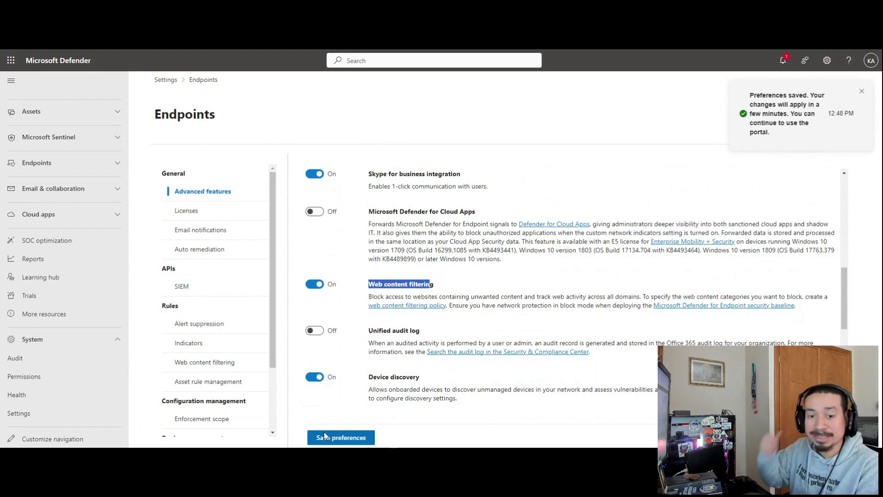
pyautogui.click(470, 292)
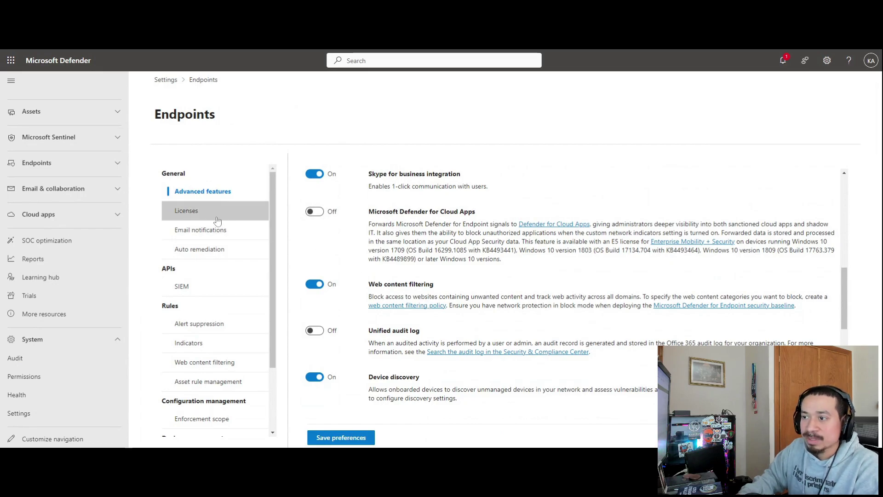
# Step: Add a web content filtering policy named "Block Policy for Websites" and continue to its blocked categories
pyautogui.scroll(-2, 214, 230)
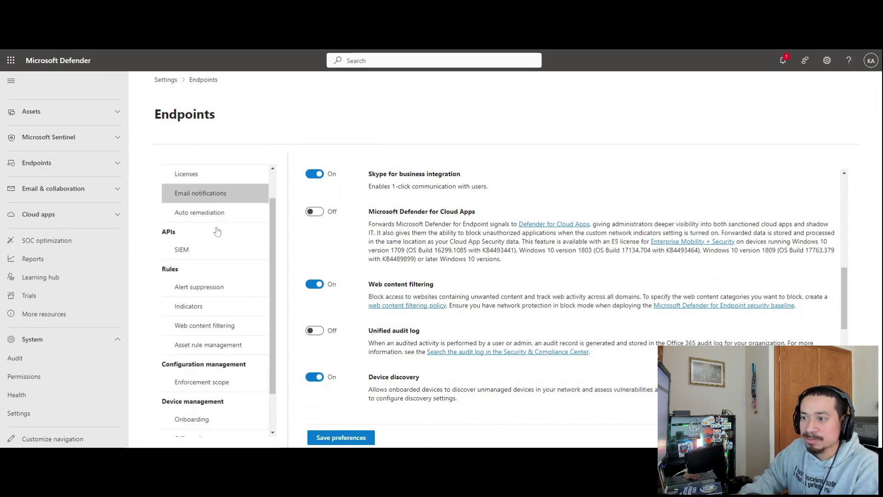
pyautogui.click(213, 278)
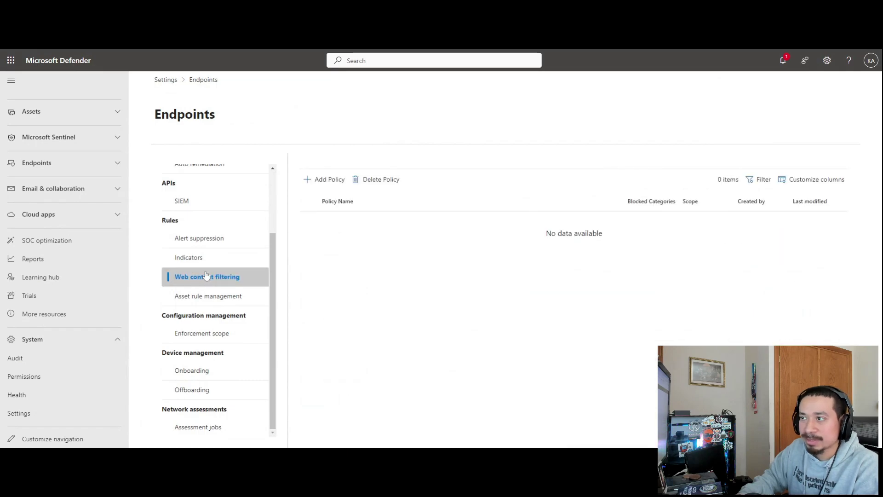
pyautogui.click(325, 180)
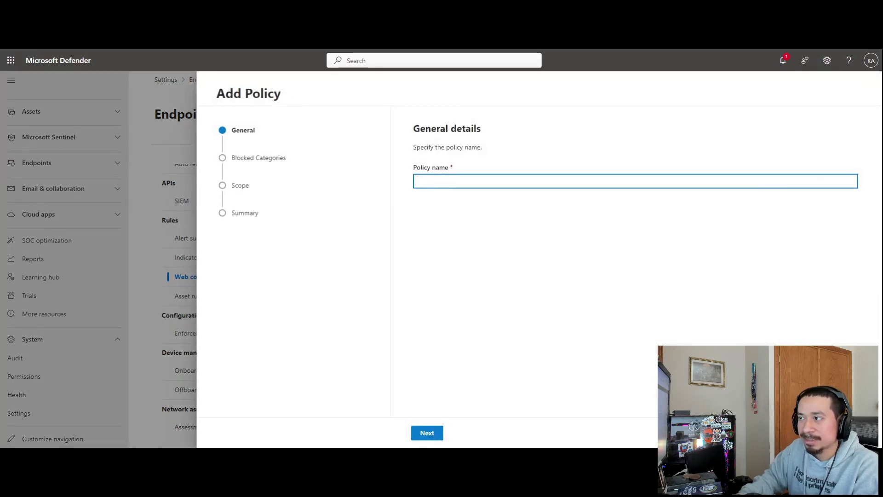
pyautogui.write('B')
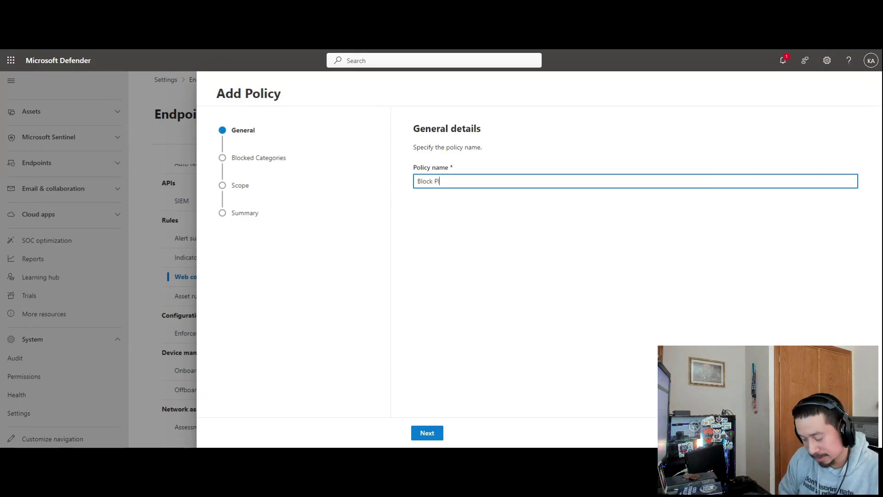
pyautogui.write('lock Policy for ')
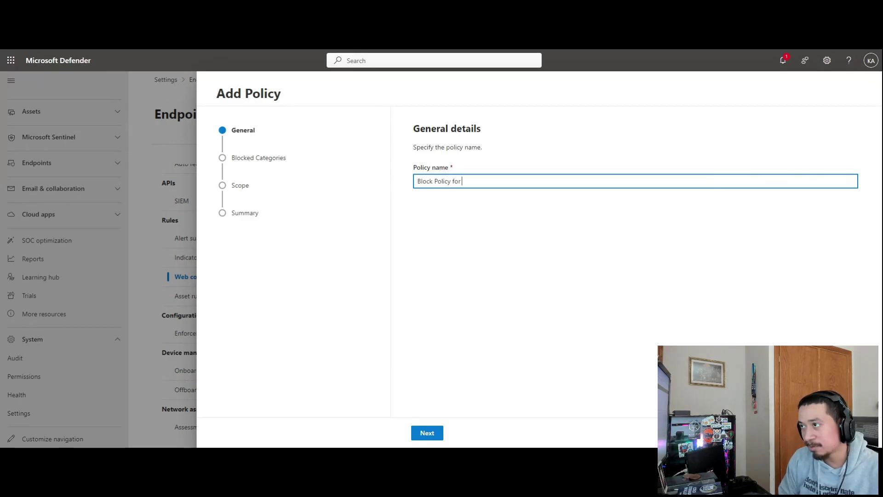
pyautogui.write('Websites')
pyautogui.click(427, 433)
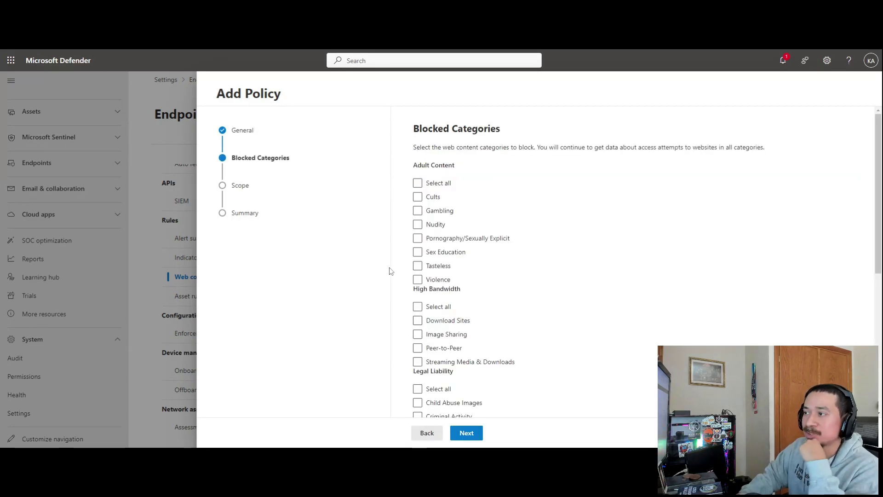
# Step: Block Gambling, Nudity and Pornography/Sexually Explicit under Adult Content, plus Download Sites under High Bandwidth
pyautogui.click(417, 238)
pyautogui.click(417, 224)
pyautogui.click(417, 210)
pyautogui.scroll(-3, 416, 246)
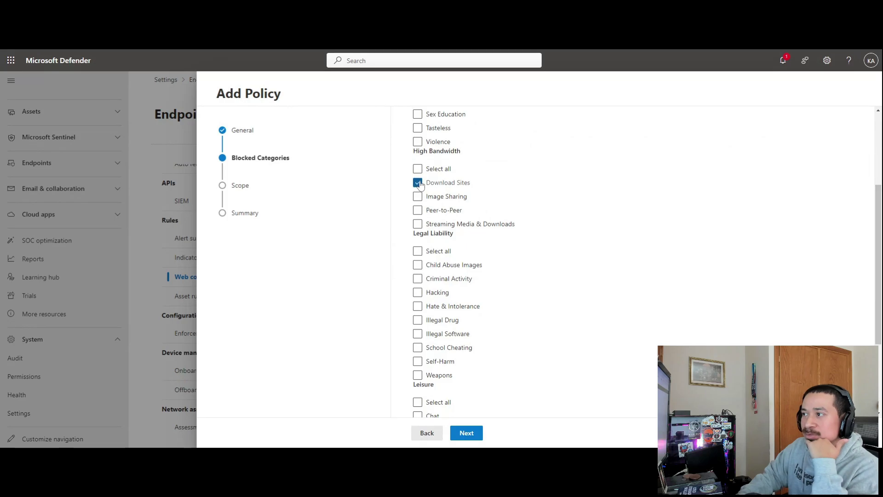
# Step: Block Hacking, Illegal Drug and Illegal Software under Legal Liability, plus Chat, Games and Instant Messaging under Leisure
pyautogui.scroll(-2, 418, 203)
pyautogui.click(417, 200)
pyautogui.click(417, 242)
pyautogui.scroll(-1, 417, 262)
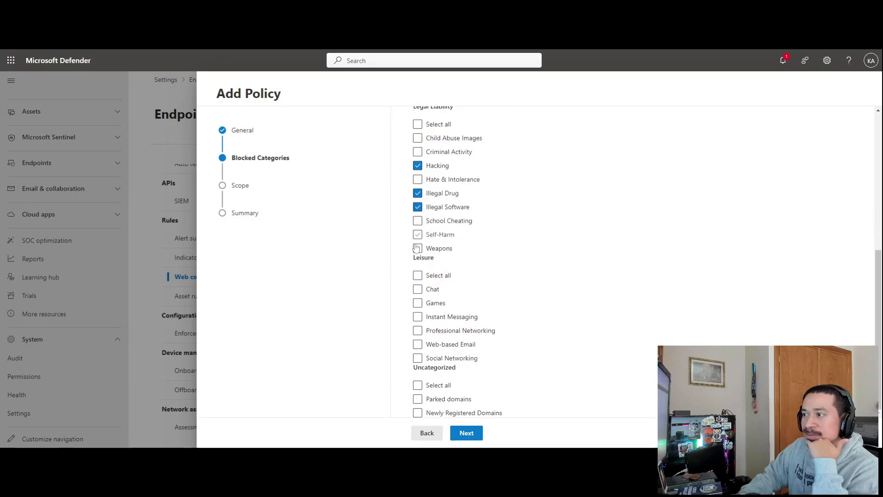
pyautogui.click(417, 303)
pyautogui.click(417, 316)
pyautogui.click(417, 288)
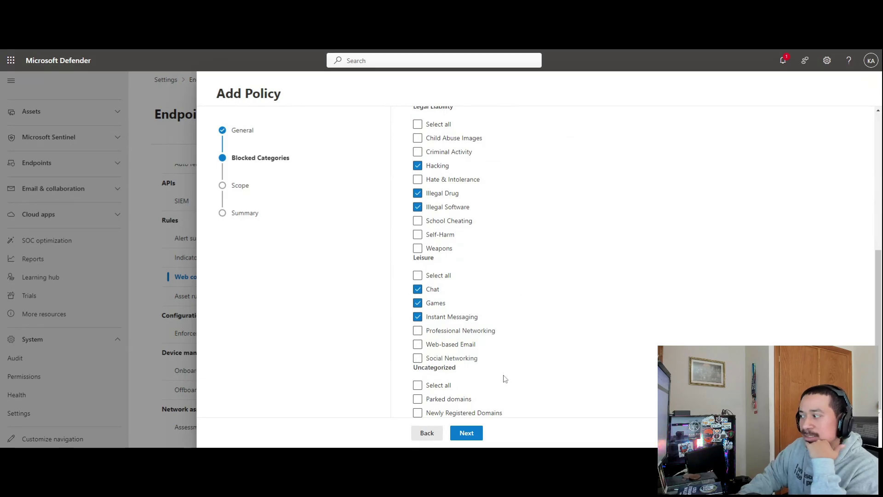
# Step: Apply the policy to all machine groups, submit it, and return to the web content filtering list
pyautogui.click(467, 433)
pyautogui.click(466, 433)
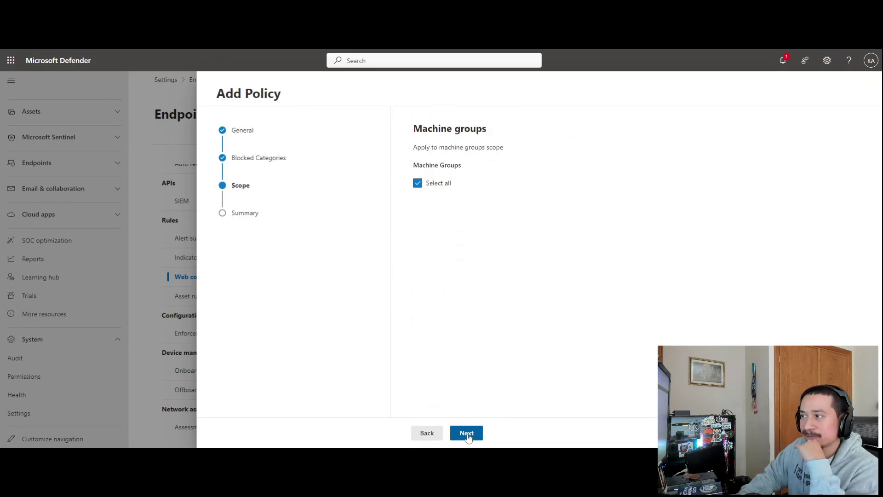
pyautogui.click(467, 433)
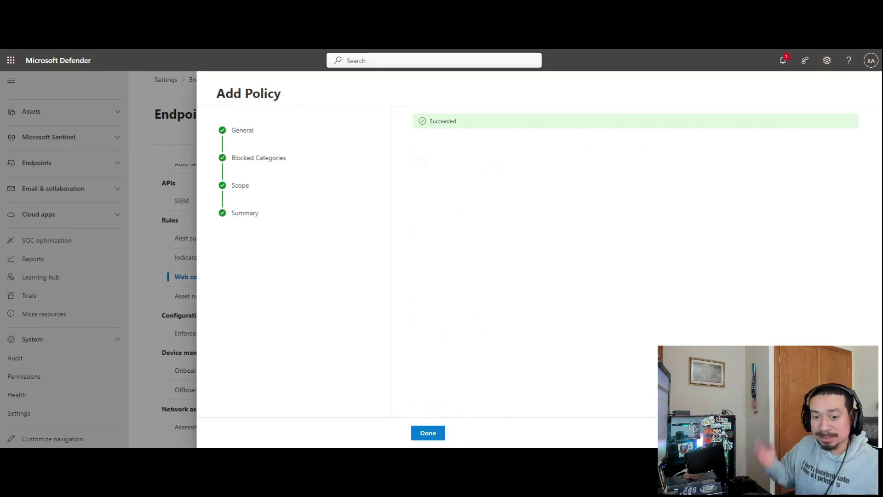
pyautogui.click(429, 434)
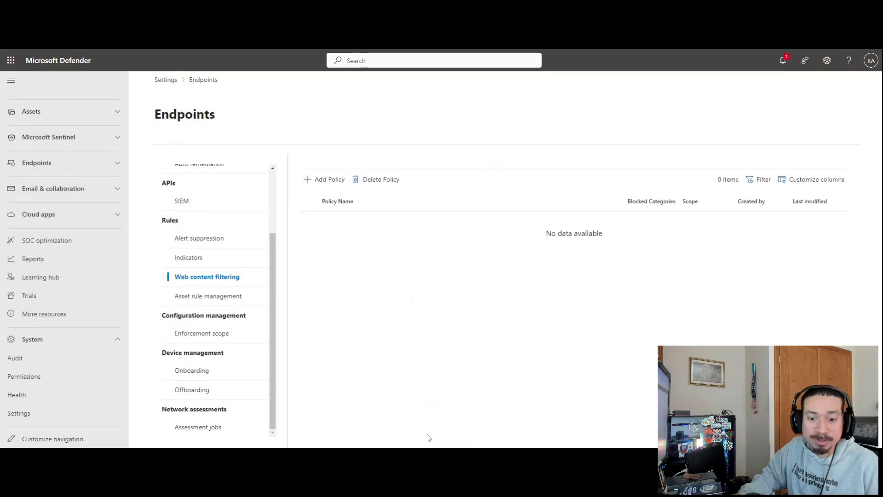
pyautogui.click(207, 276)
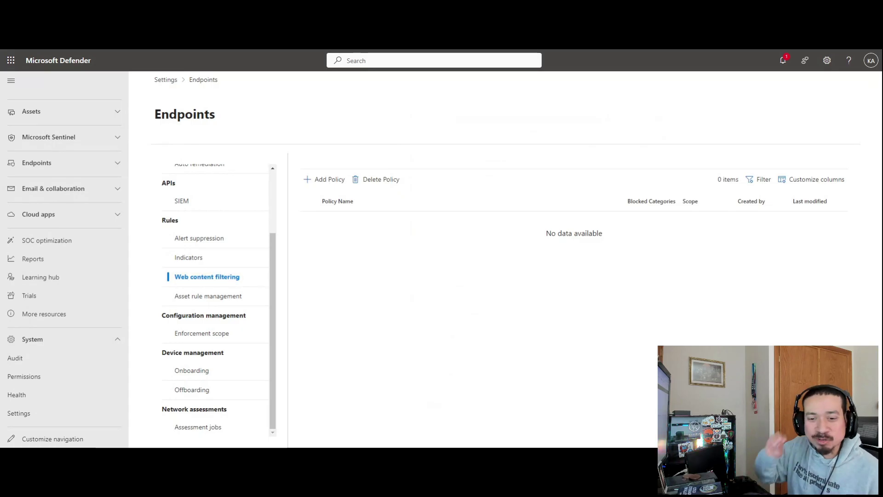
# Step: Add a new indicator under URLs/Domains and enter google.com as its URL/domain
pyautogui.click(206, 257)
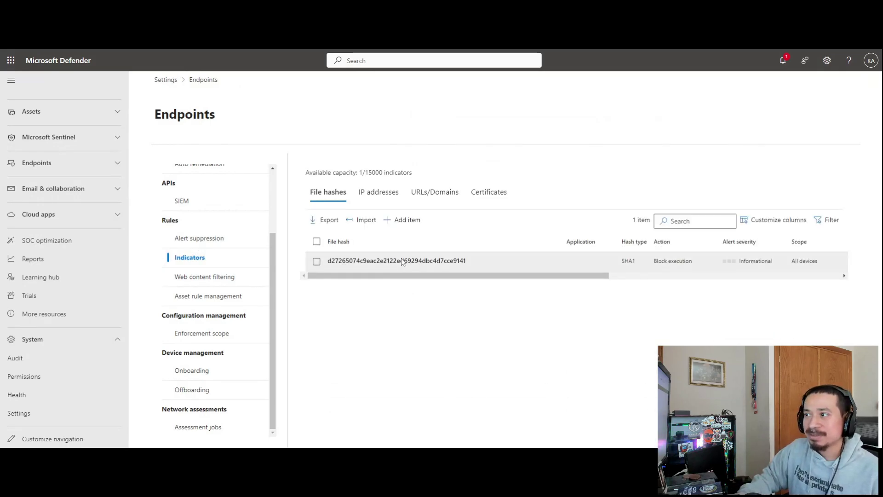
pyautogui.click(431, 198)
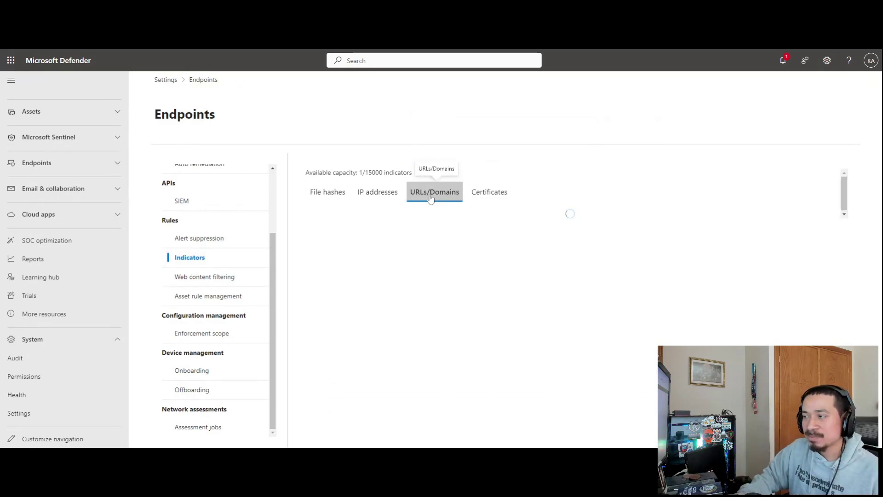
pyautogui.click(409, 220)
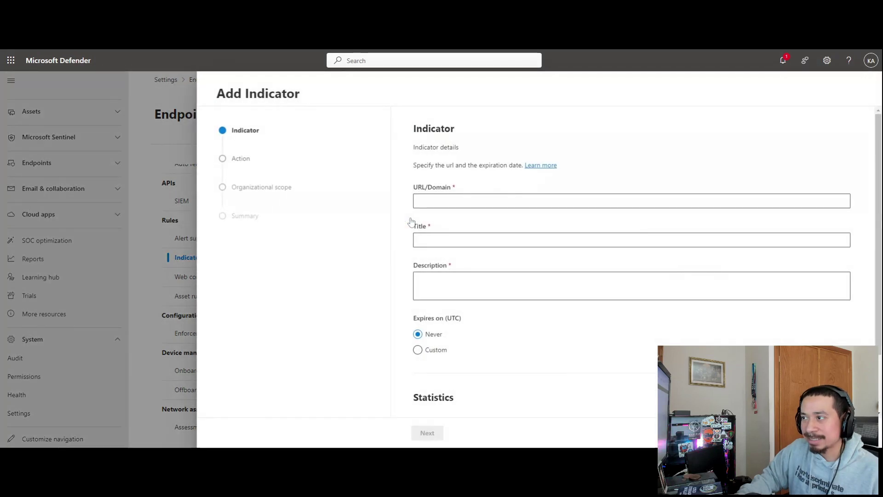
pyautogui.write('g')
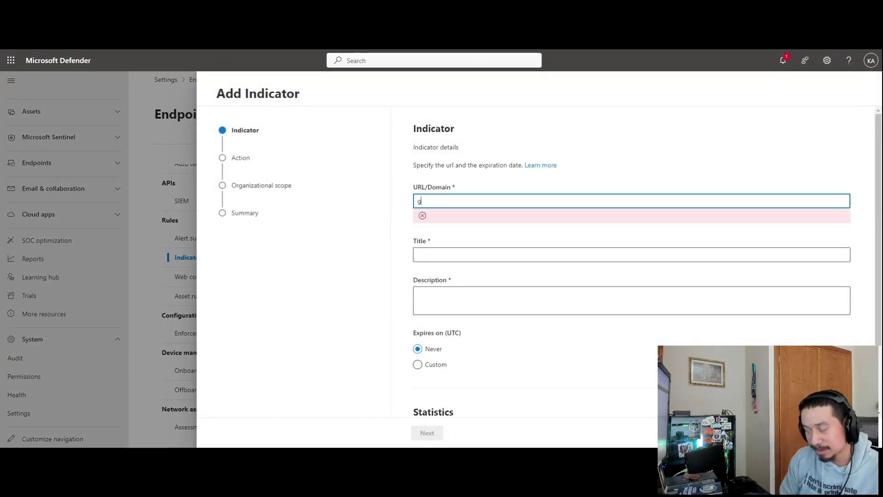
pyautogui.write('oogl')
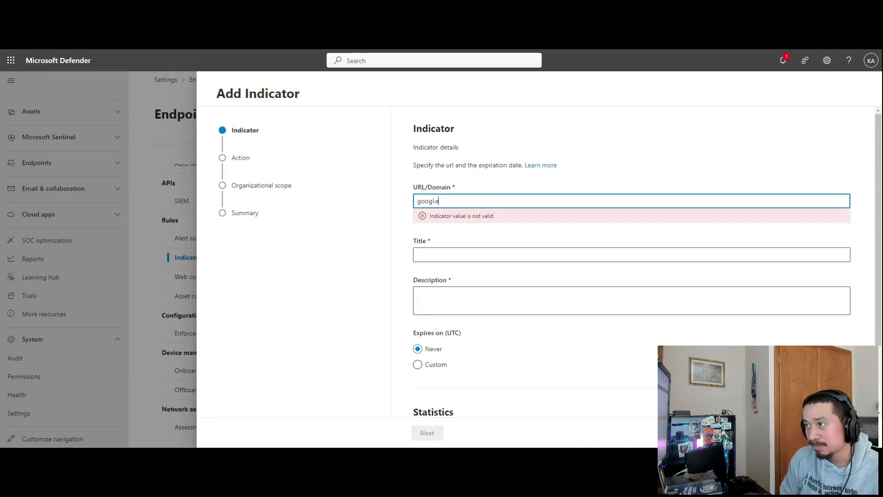
pyautogui.write('e.com')
pyautogui.press('Tab')
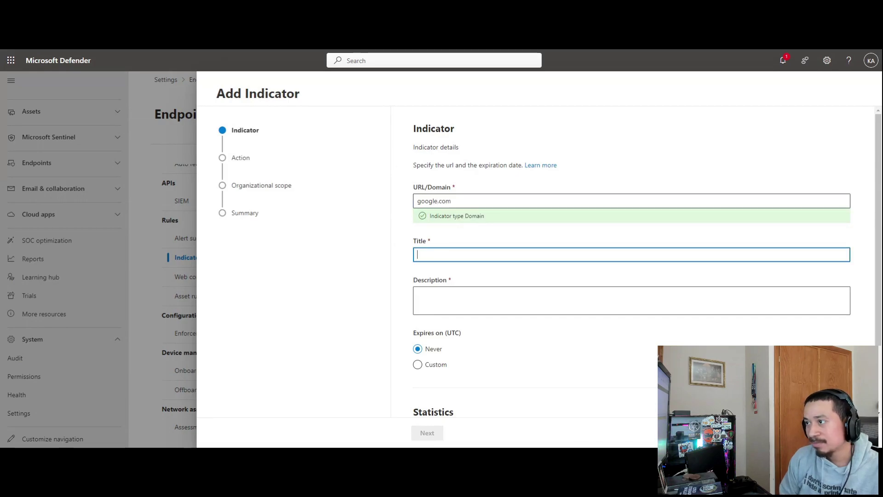
# Step: Title the indicator "block", describe it as "block policy", and continue to its response action
pyautogui.write('block')
pyautogui.press('Tab')
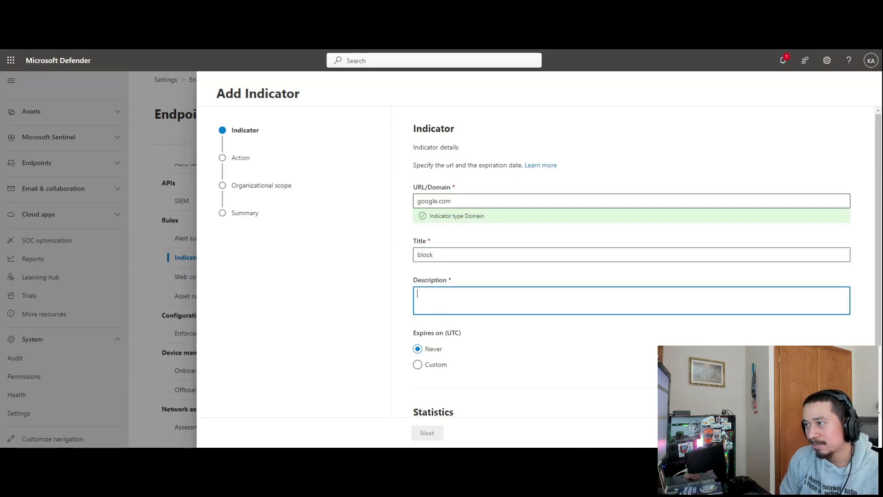
pyautogui.write('block poli')
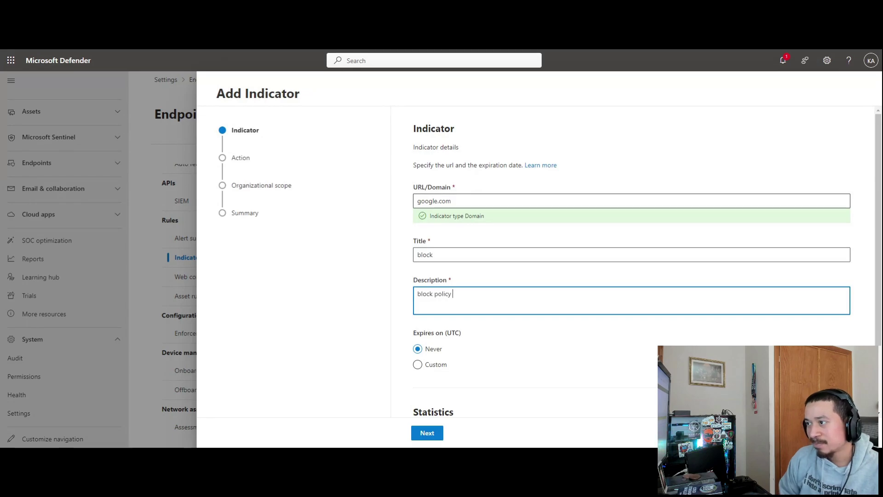
pyautogui.write('cy')
pyautogui.click(427, 432)
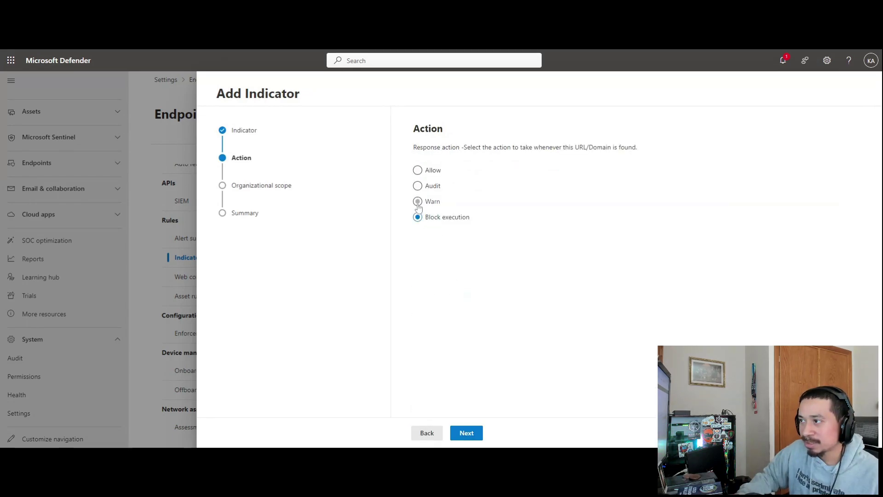
# Step: Set the indicator's response action to Audit and continue to the alert details
pyautogui.click(418, 185)
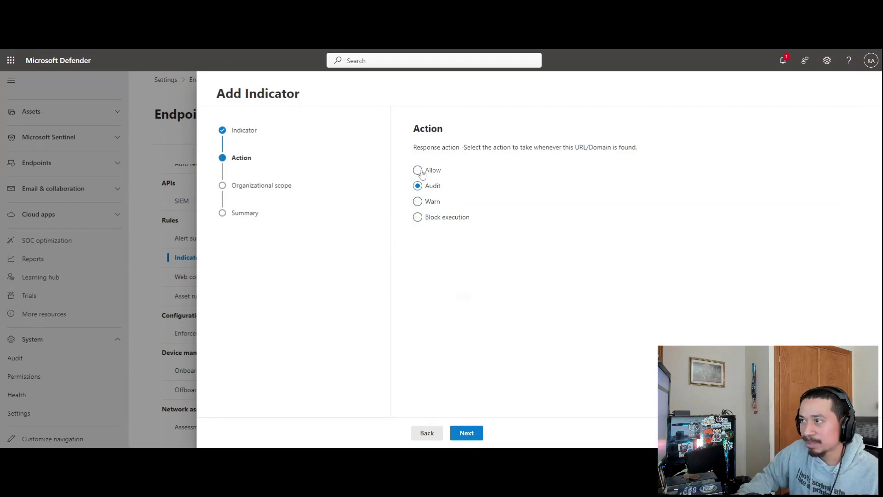
pyautogui.click(465, 432)
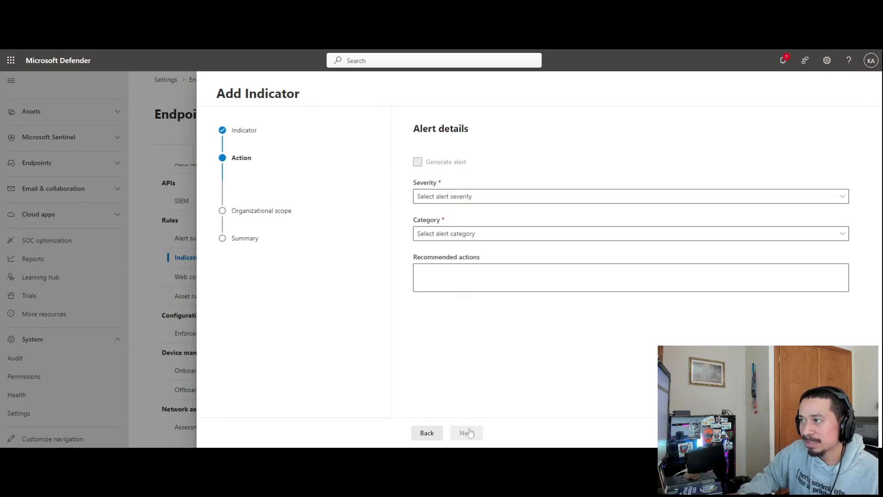
pyautogui.click(439, 198)
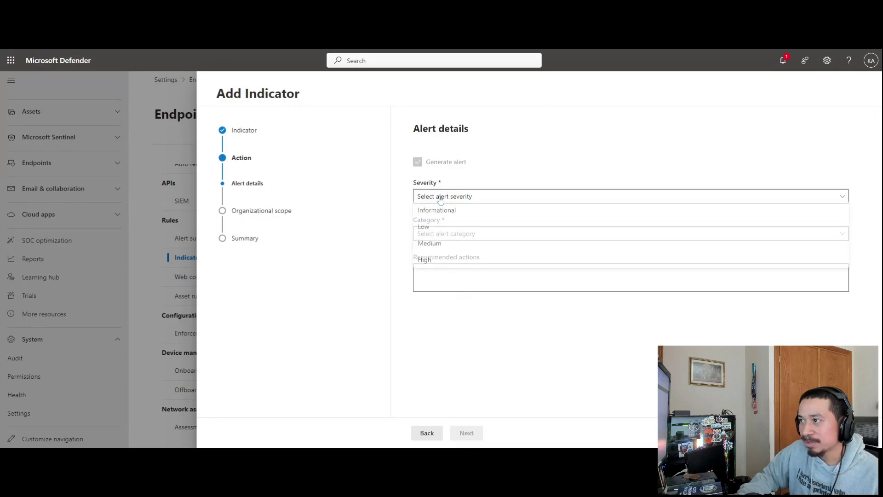
pyautogui.click(440, 198)
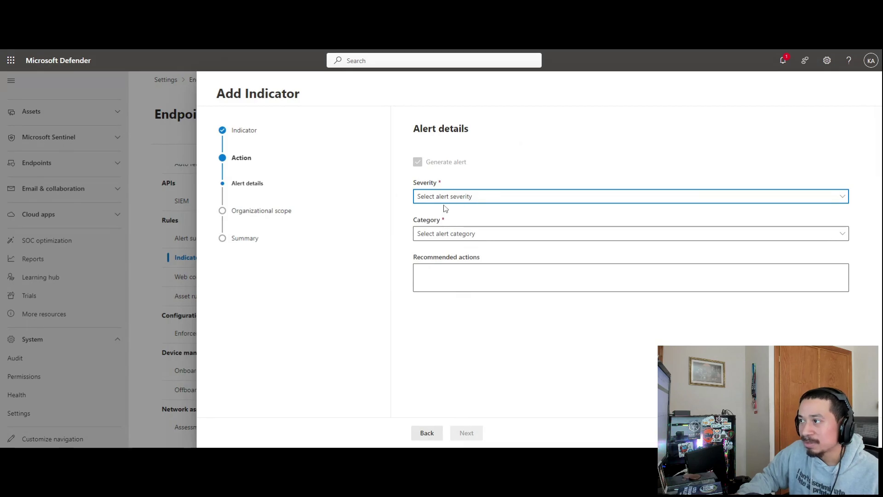
# Step: Return to the indicator details and replace the URL/domain with facebook.com
pyautogui.click(243, 133)
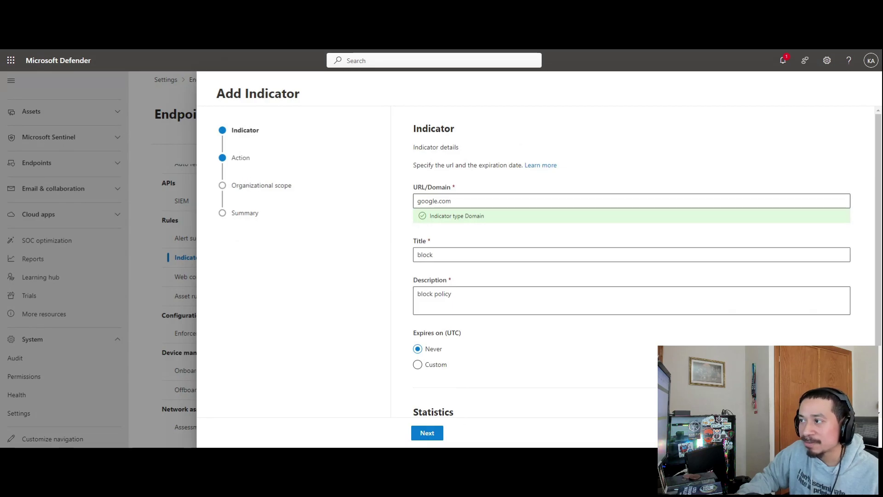
pyautogui.moveTo(455, 201); pyautogui.dragTo(361, 197)
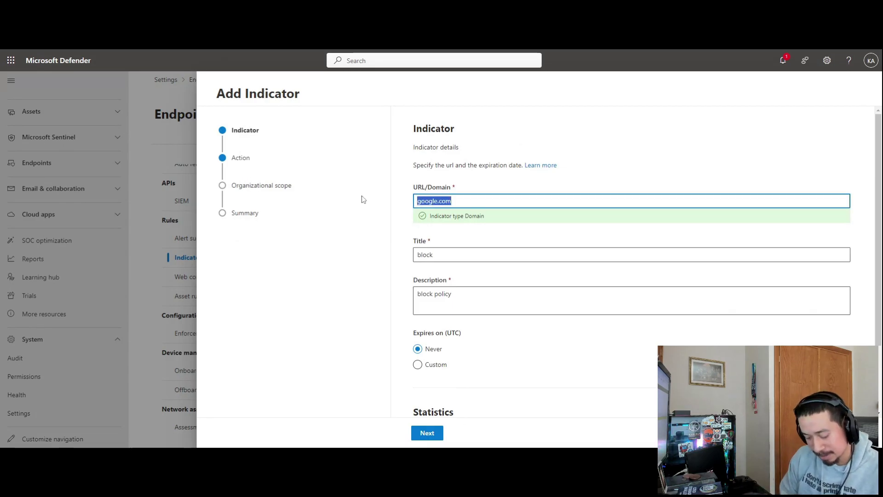
pyautogui.write('yop')
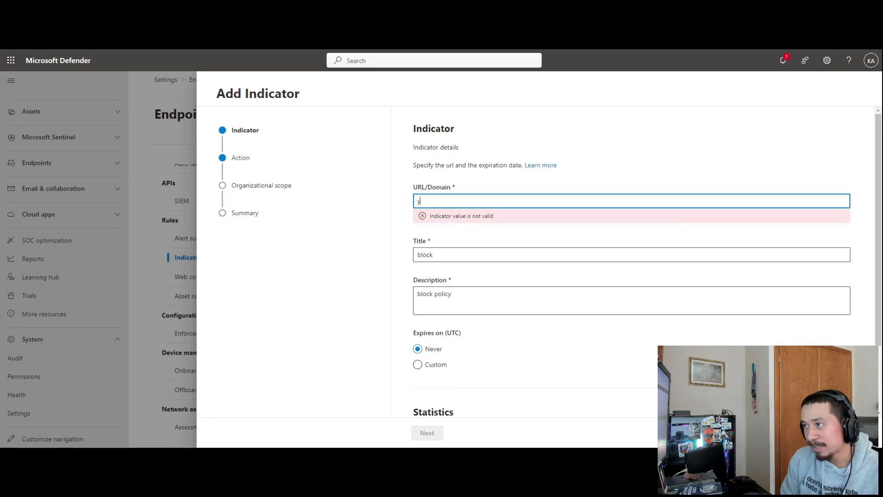
pyautogui.press('BackSpace')
pyautogui.write('youtube.co')
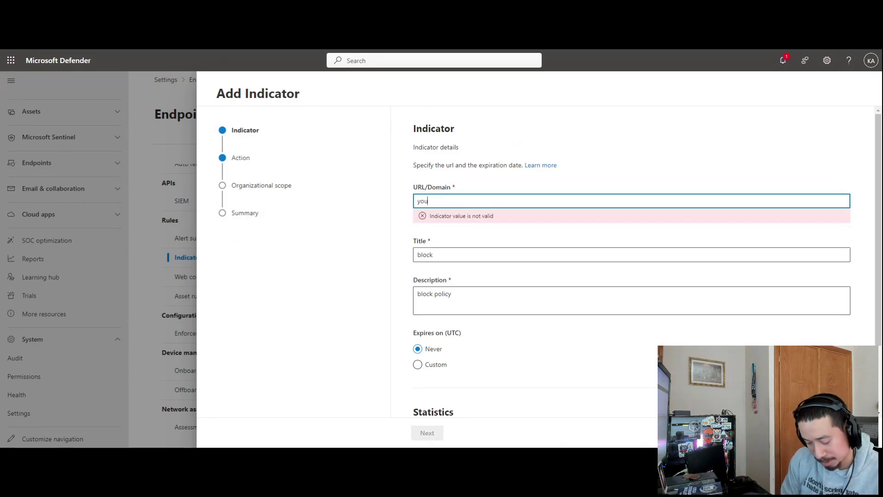
pyautogui.press('BackSpace')
pyautogui.press('BackSpace')
pyautogui.press('BackSpace')
pyautogui.press('BackSpace')
pyautogui.write('facebook.com')
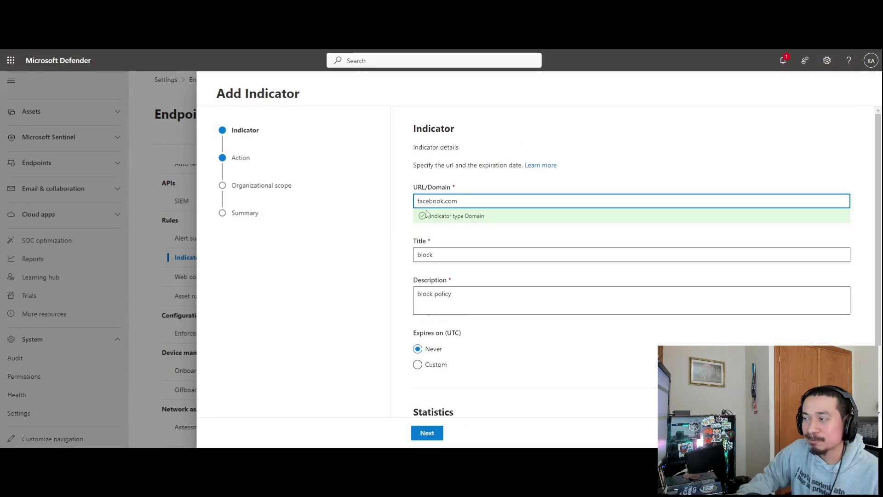
# Step: Continue to the response action, keep Audit selected, and proceed to the alert details
pyautogui.click(439, 434)
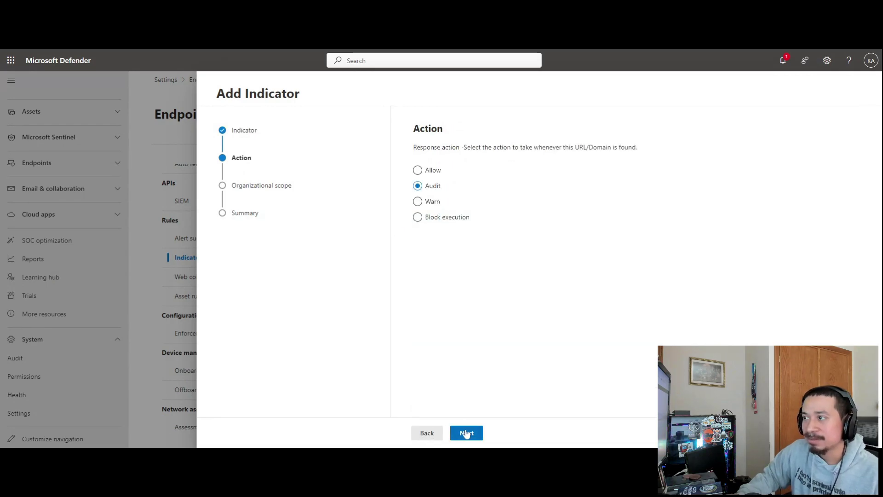
pyautogui.click(419, 200)
pyautogui.click(420, 217)
pyautogui.click(429, 190)
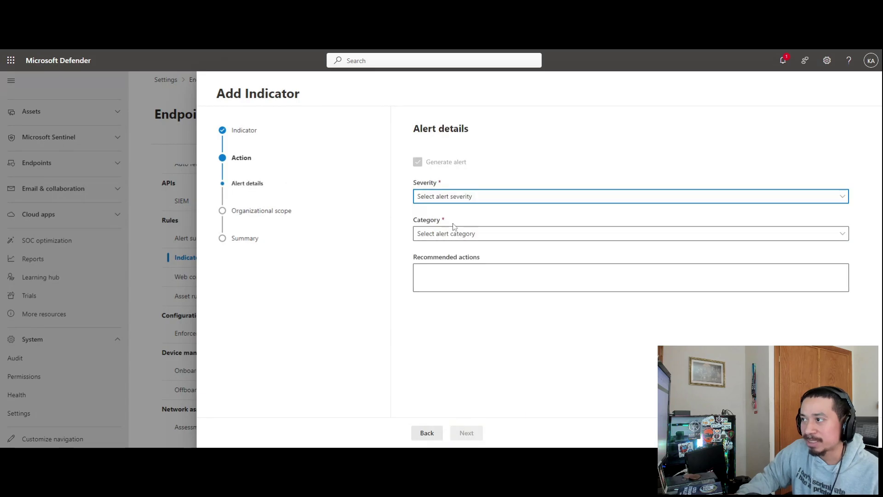
# Step: Set the alert severity to Informational
pyautogui.click(457, 197)
pyautogui.click(457, 198)
pyautogui.click(457, 197)
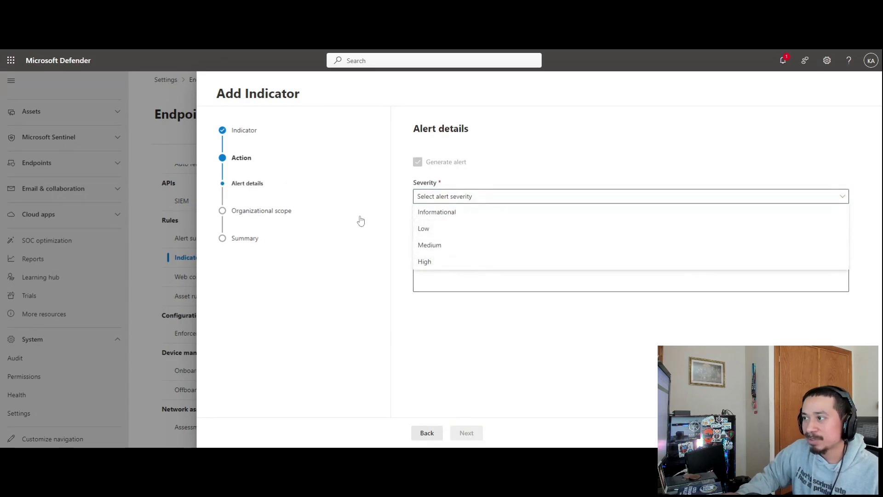
pyautogui.click(443, 213)
# Step: Choose the Collection alert category and look through its MITRE techniques without selecting any
pyautogui.click(444, 235)
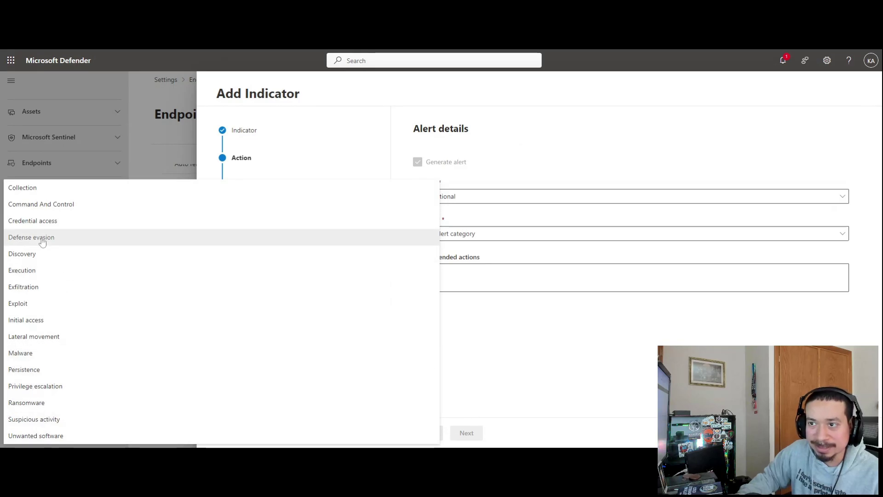
pyautogui.click(32, 189)
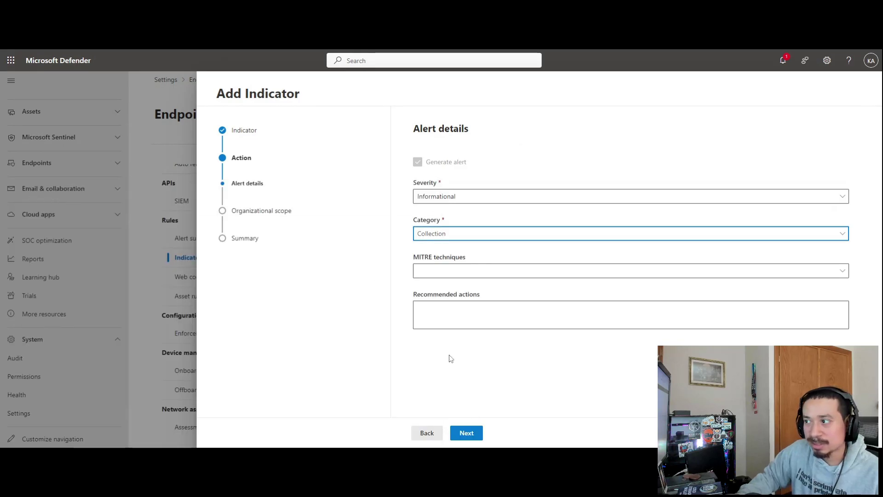
pyautogui.click(437, 271)
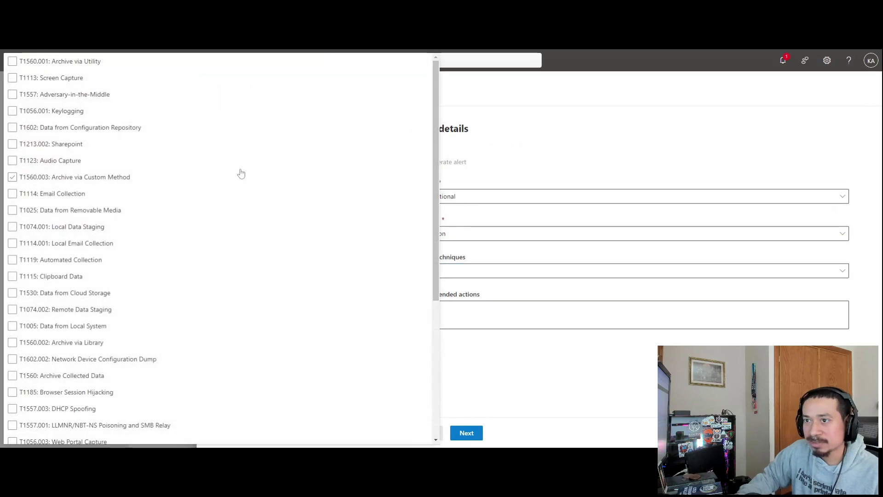
pyautogui.scroll(-1, 271, 260)
pyautogui.scroll(-4, 274, 262)
pyautogui.scroll(4, 240, 257)
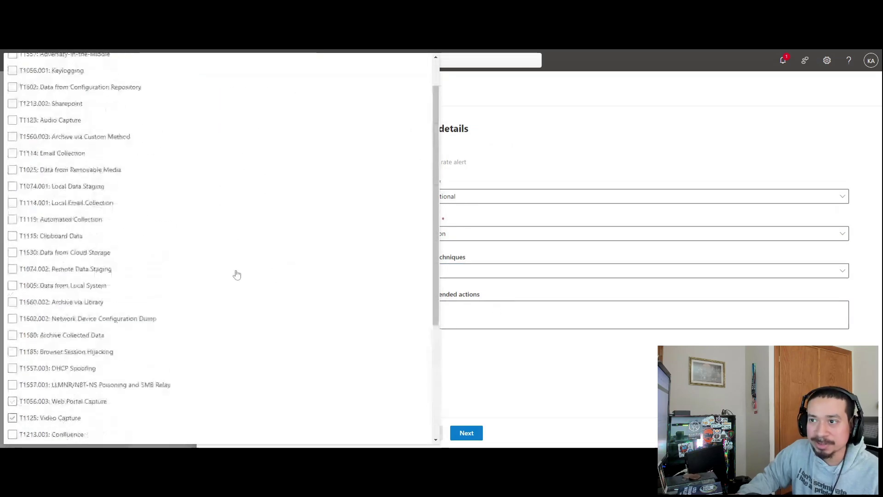
pyautogui.scroll(-4, 235, 254)
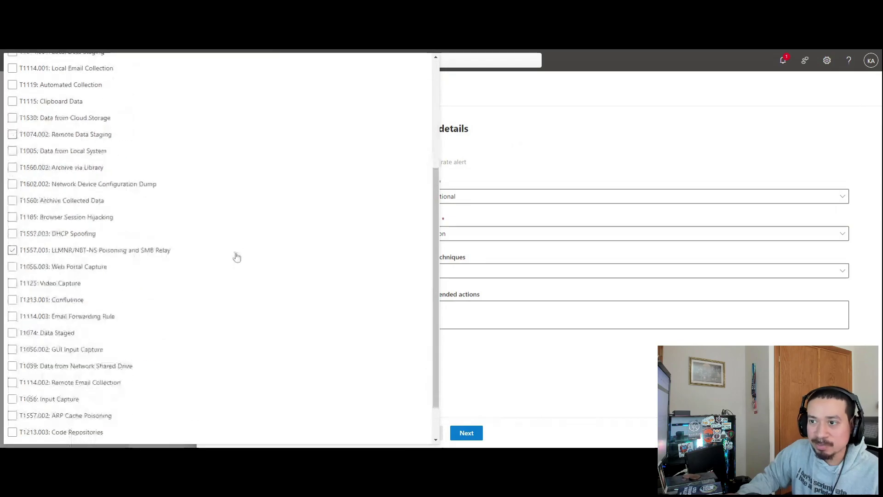
pyautogui.click(501, 353)
# Step: Set the alert category to Suspicious activity and continue to the organizational scope
pyautogui.click(506, 233)
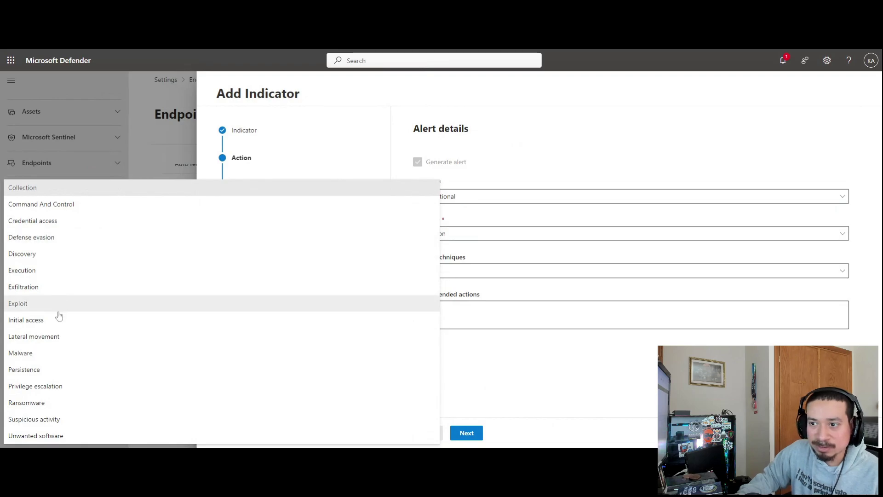
pyautogui.click(37, 421)
pyautogui.press('Tab')
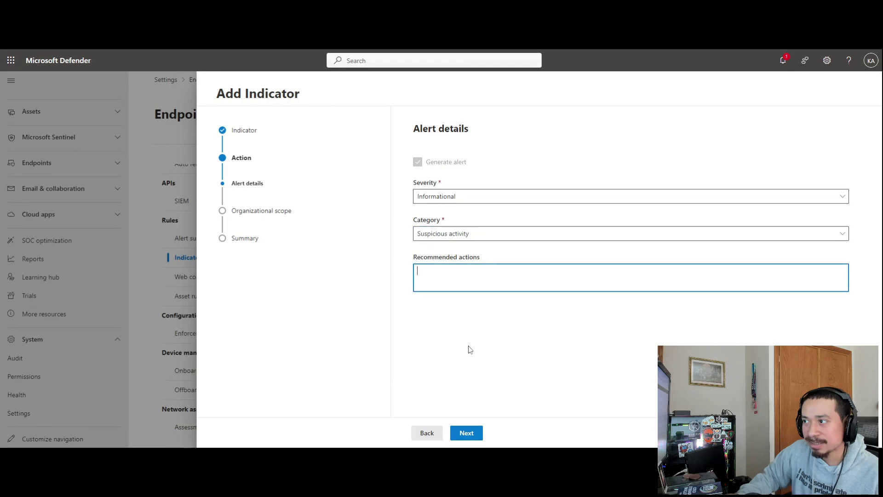
pyautogui.click(464, 432)
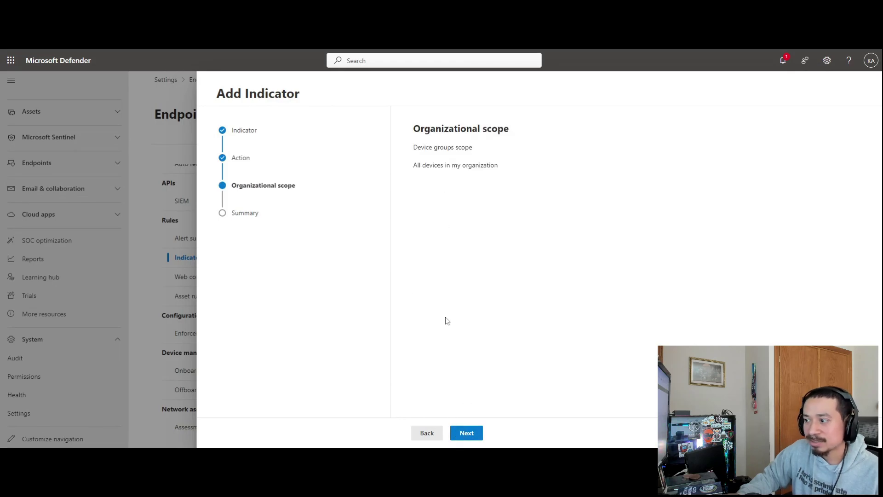
# Step: Accept the scope of all devices, review the indicator summary, and submit the indicator
pyautogui.click(466, 432)
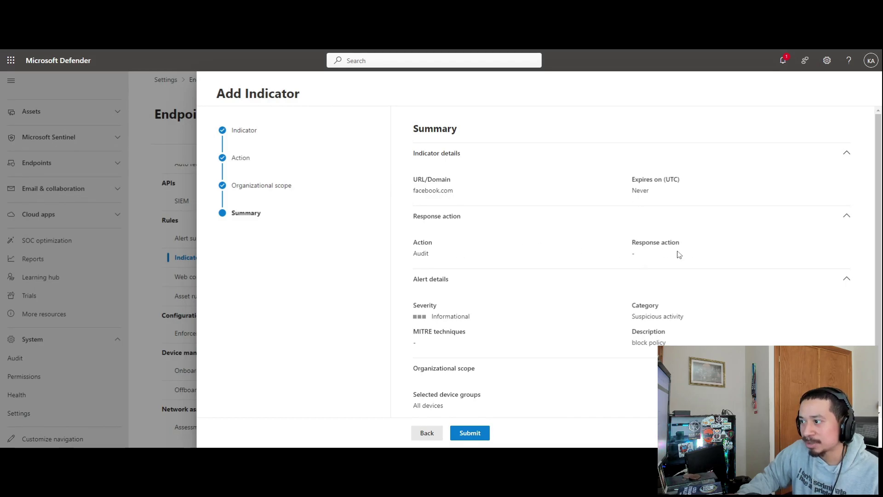
pyautogui.scroll(-1, 484, 286)
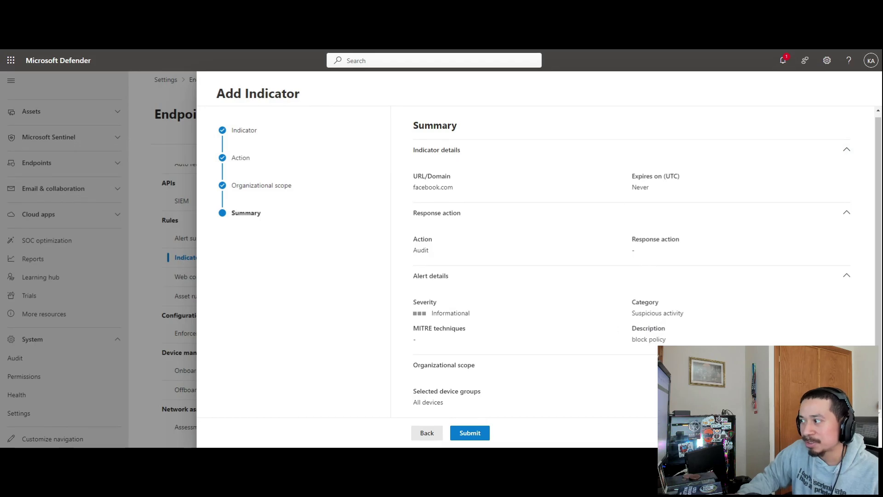
pyautogui.click(470, 432)
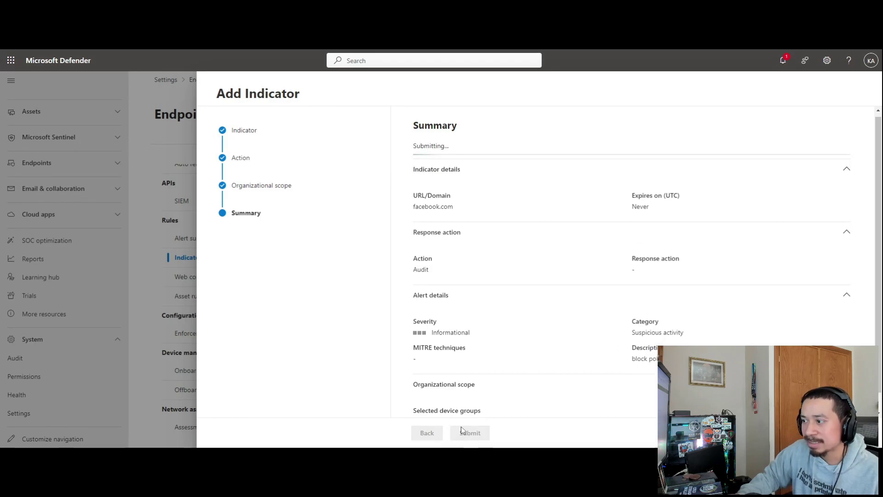